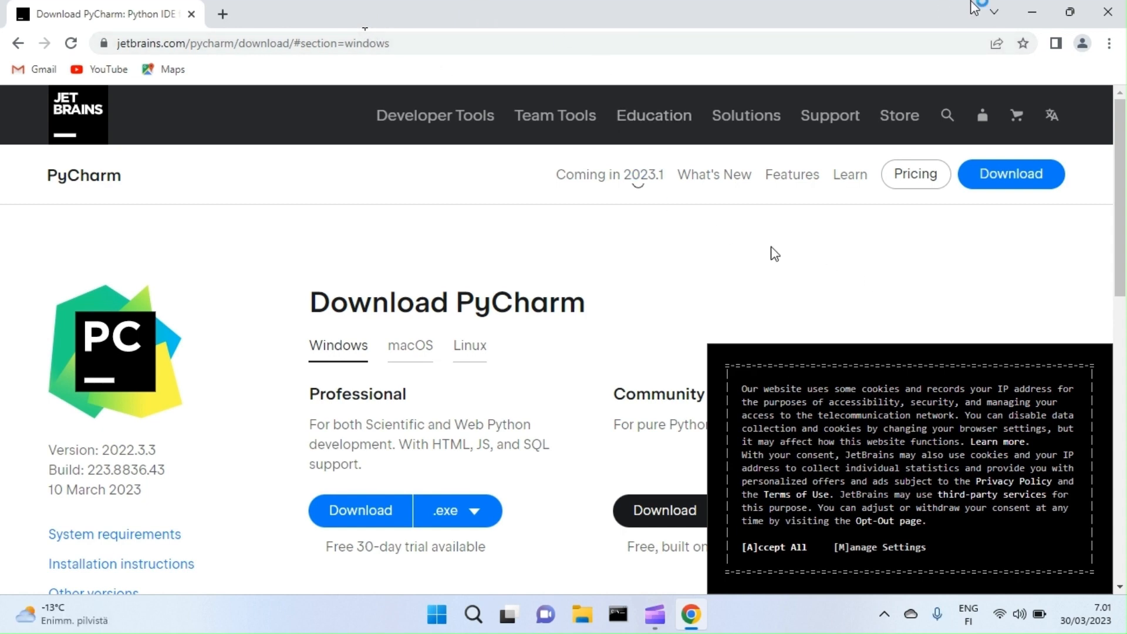
# Step: Review the Professional and Community download options for PyCharm on Windows, and minimize the browser to reach the desktop
pyautogui.scroll(-4, 772, 252)
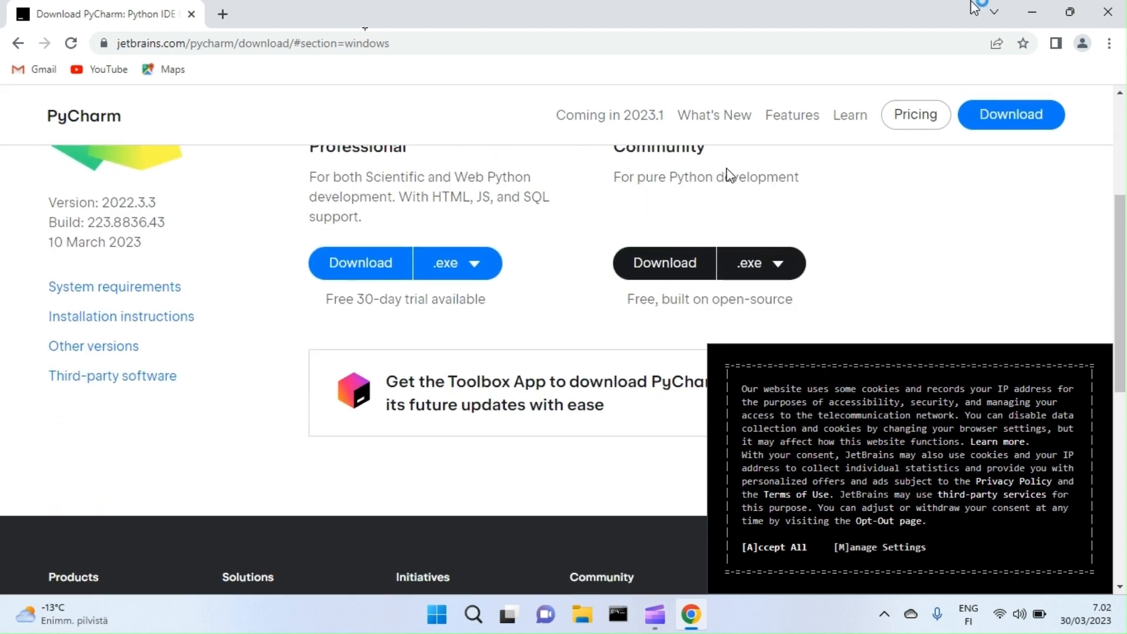
pyautogui.scroll(1, 721, 217)
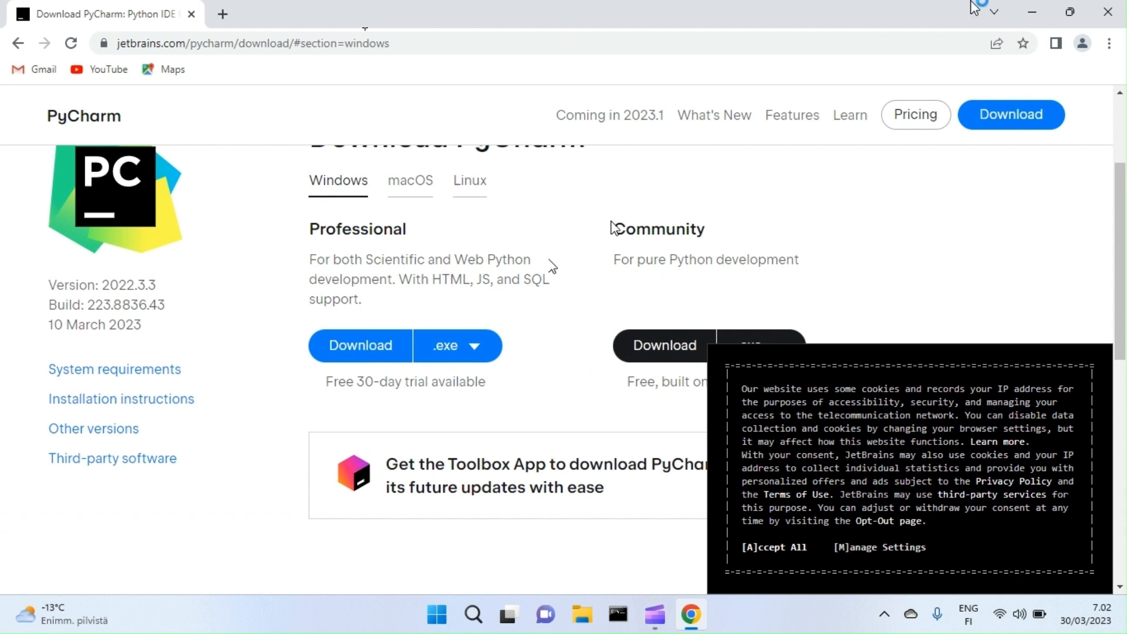
pyautogui.scroll(-1, 615, 220)
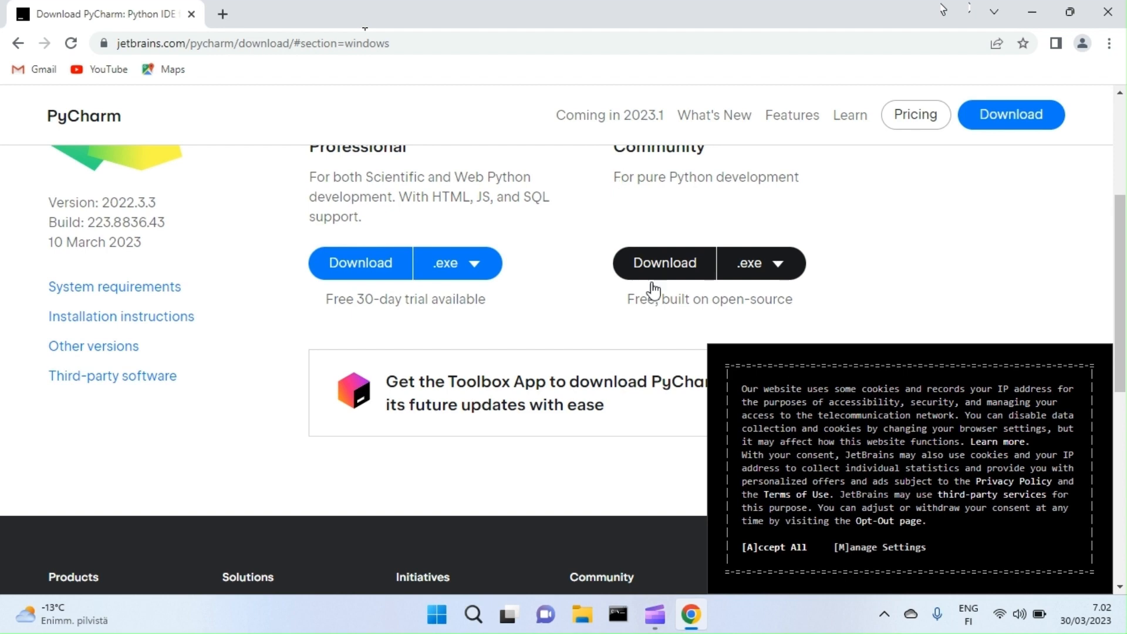
pyautogui.click(1024, 11)
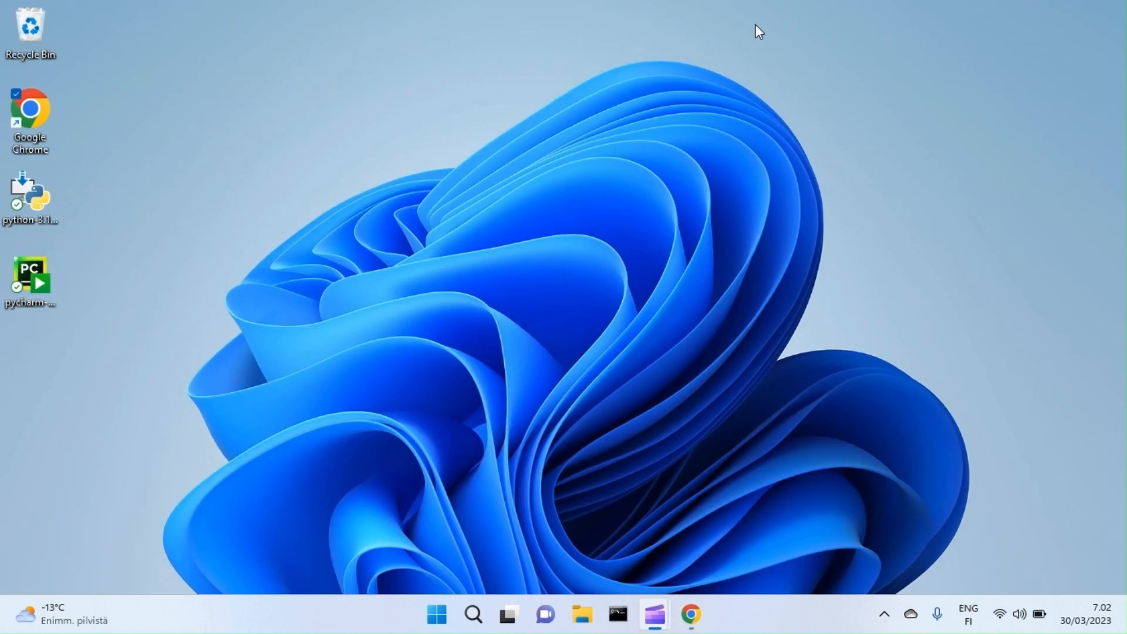
# Step: Install PyCharm Community Edition from the desktop installer with the default location and options, and have it run when setup finishes
pyautogui.click(28, 274)
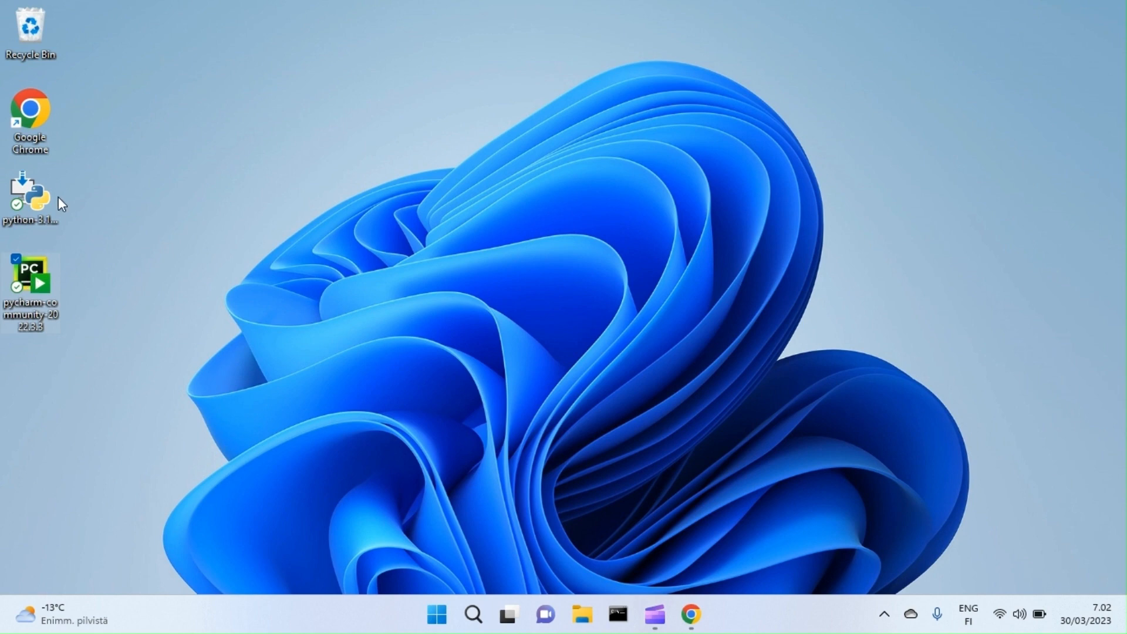
pyautogui.press('Return')
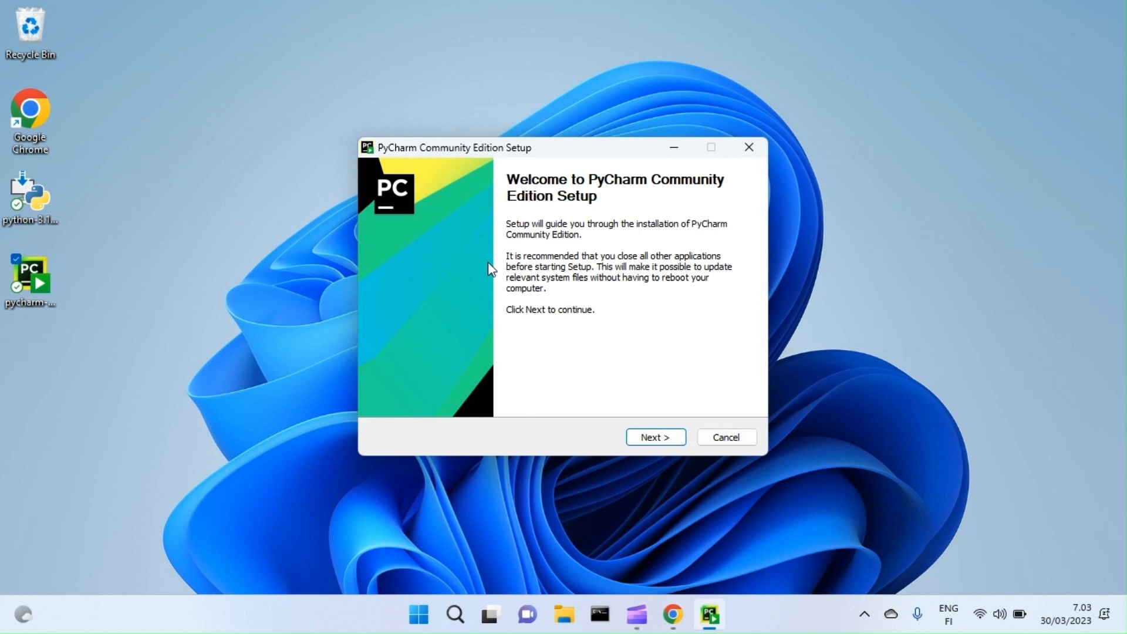
pyautogui.click(641, 437)
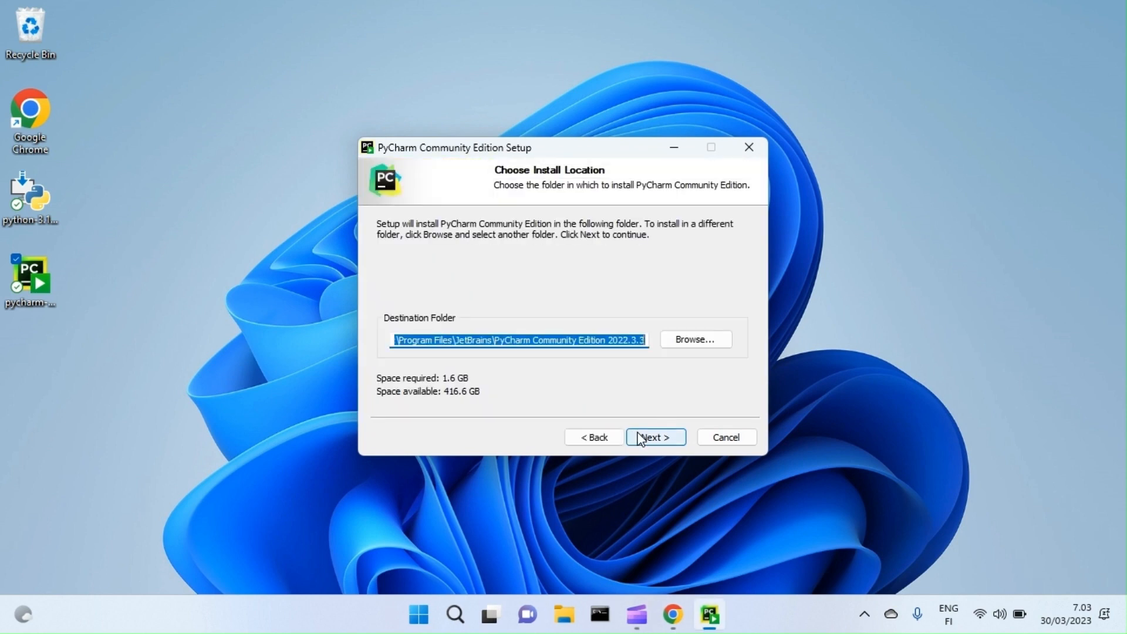
pyautogui.click(641, 437)
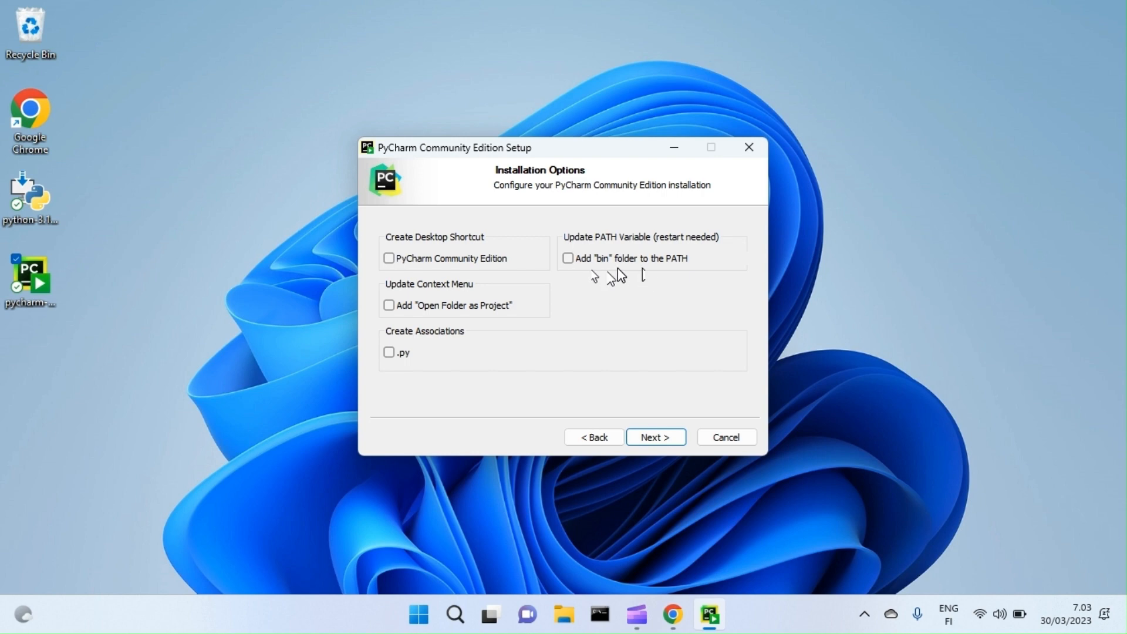
pyautogui.click(643, 437)
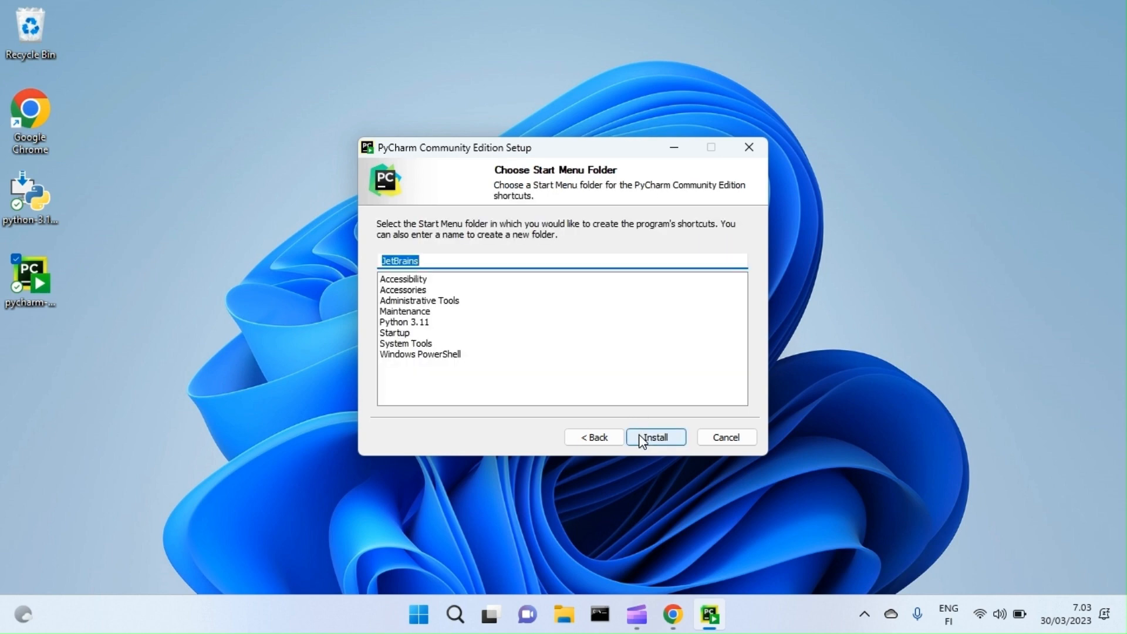
pyautogui.click(649, 439)
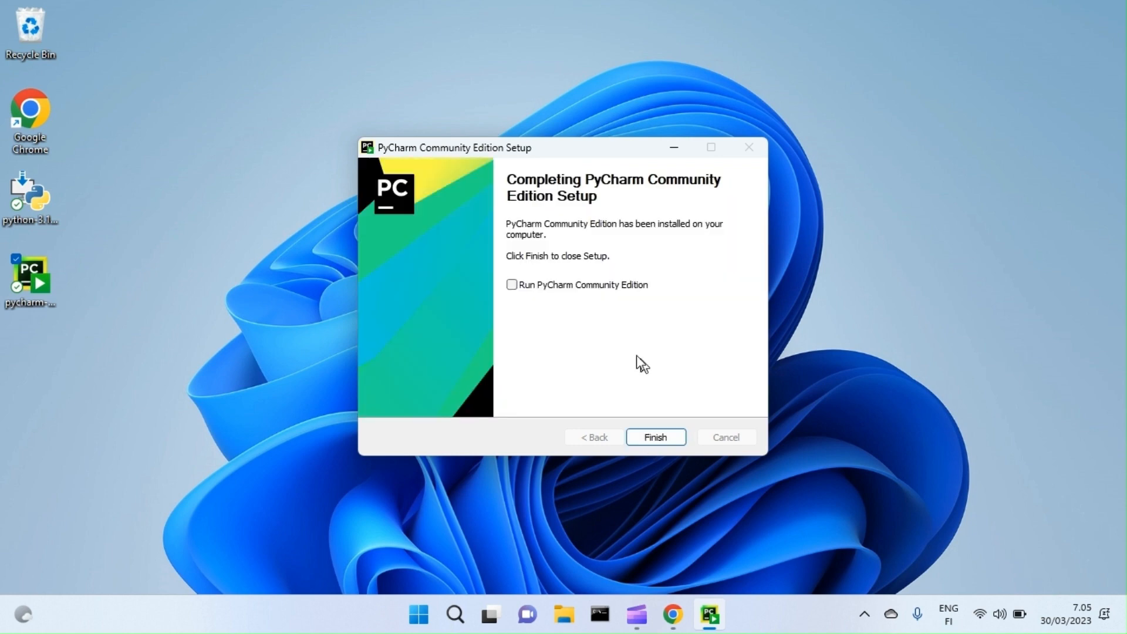
pyautogui.click(600, 286)
pyautogui.click(656, 437)
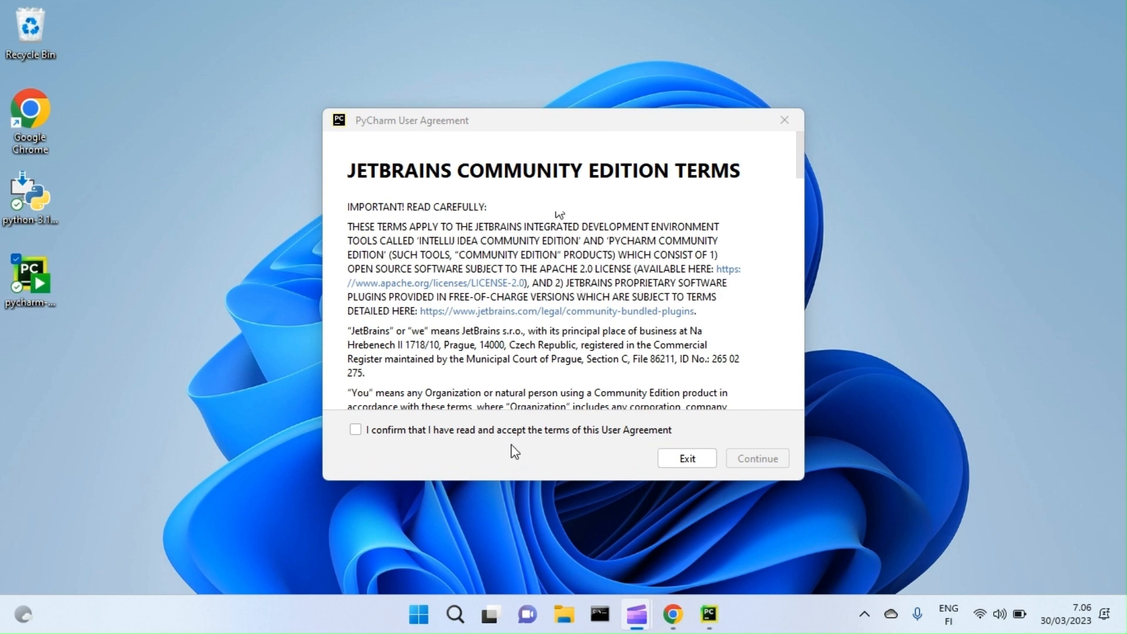
# Step: Accept the PyCharm User Agreement and decline sending anonymous statistics to JetBrains
pyautogui.click(474, 436)
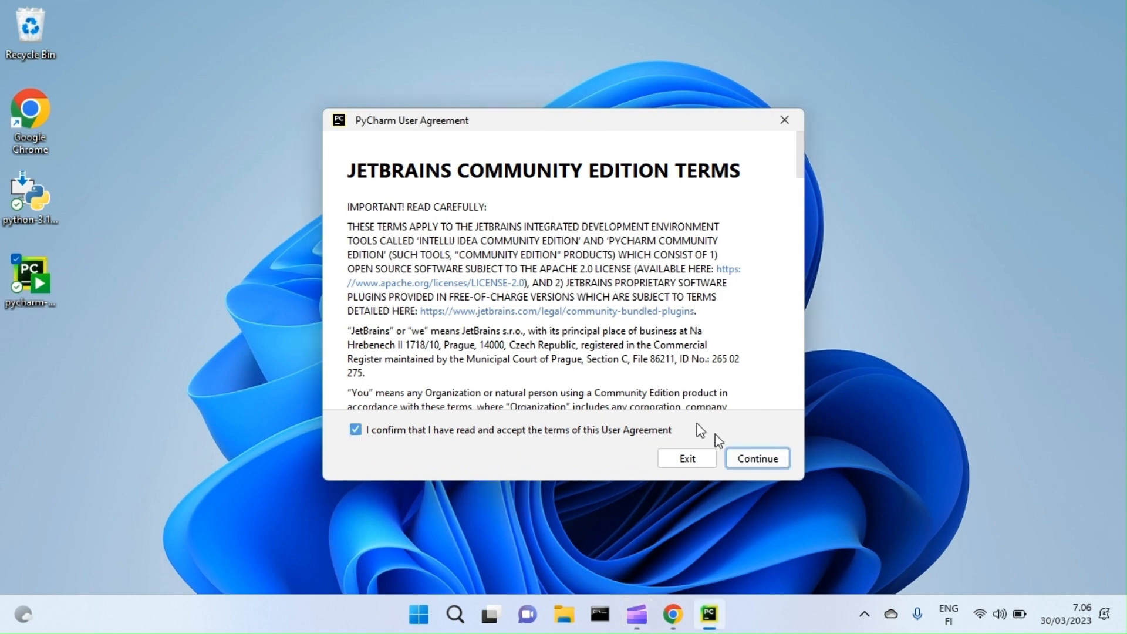
pyautogui.click(751, 461)
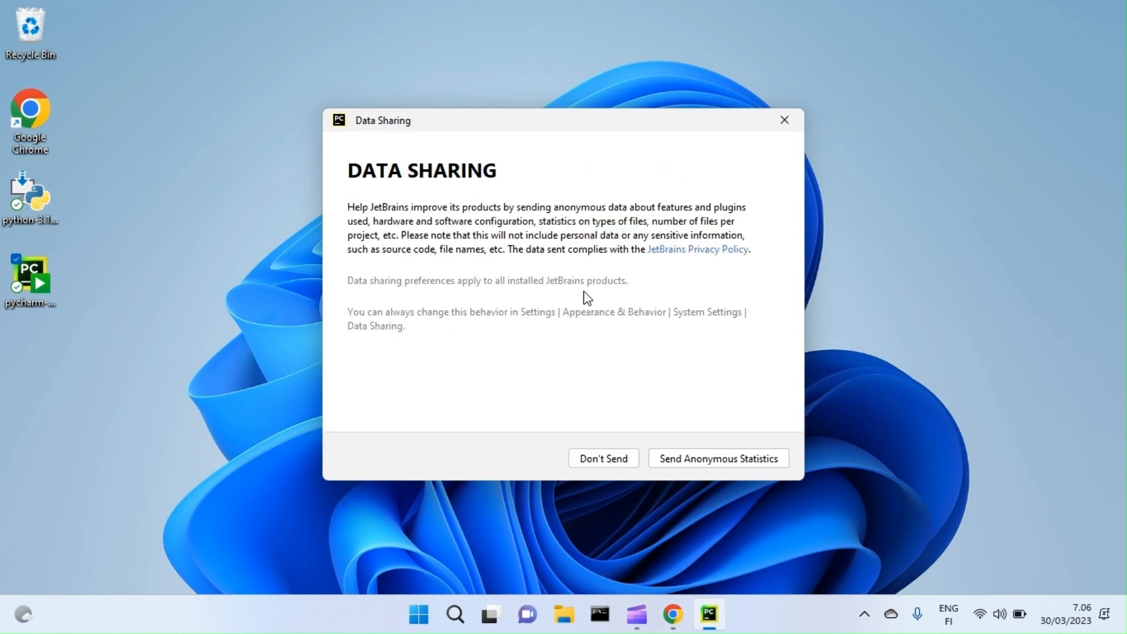
pyautogui.click(599, 459)
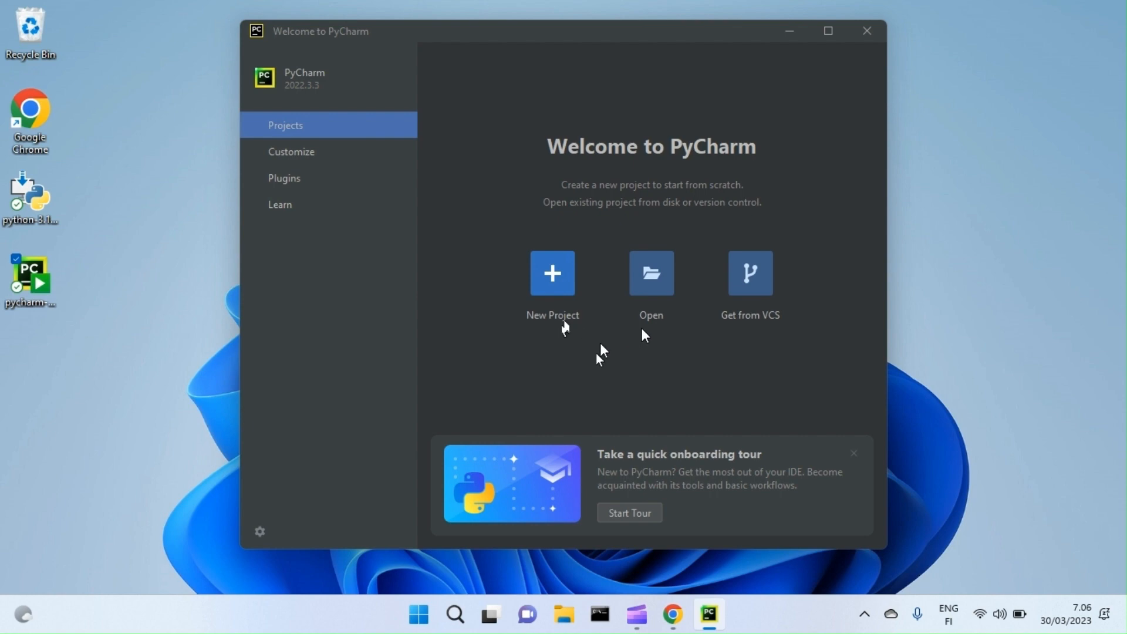
# Step: Start opening a file or project and browse the home directory for a suitable project location
pyautogui.click(646, 267)
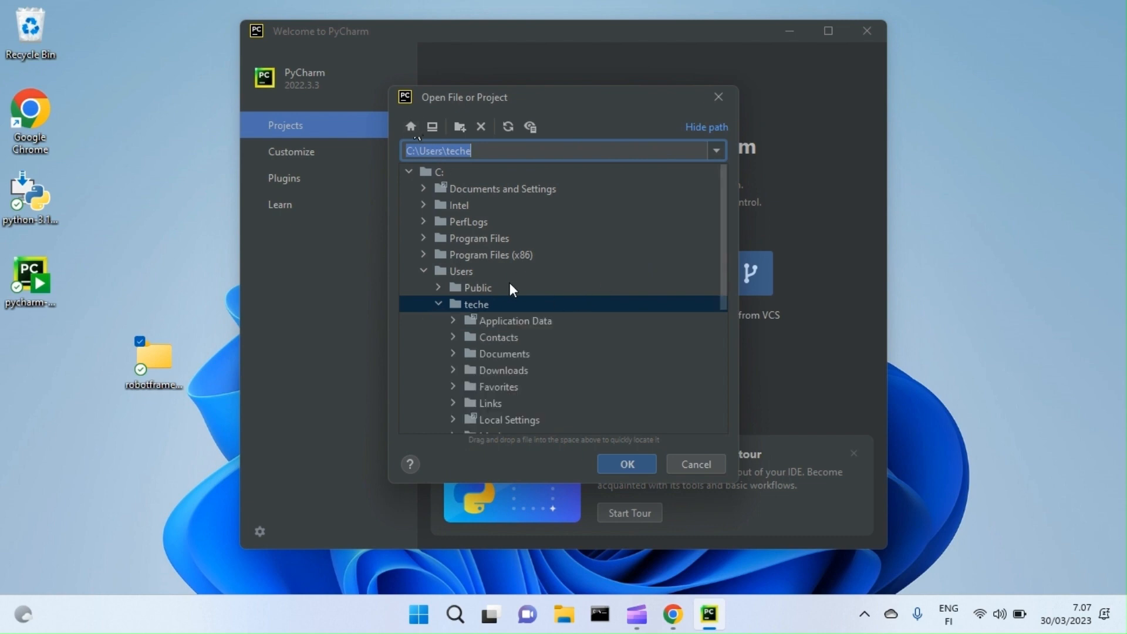
pyautogui.scroll(-4, 515, 283)
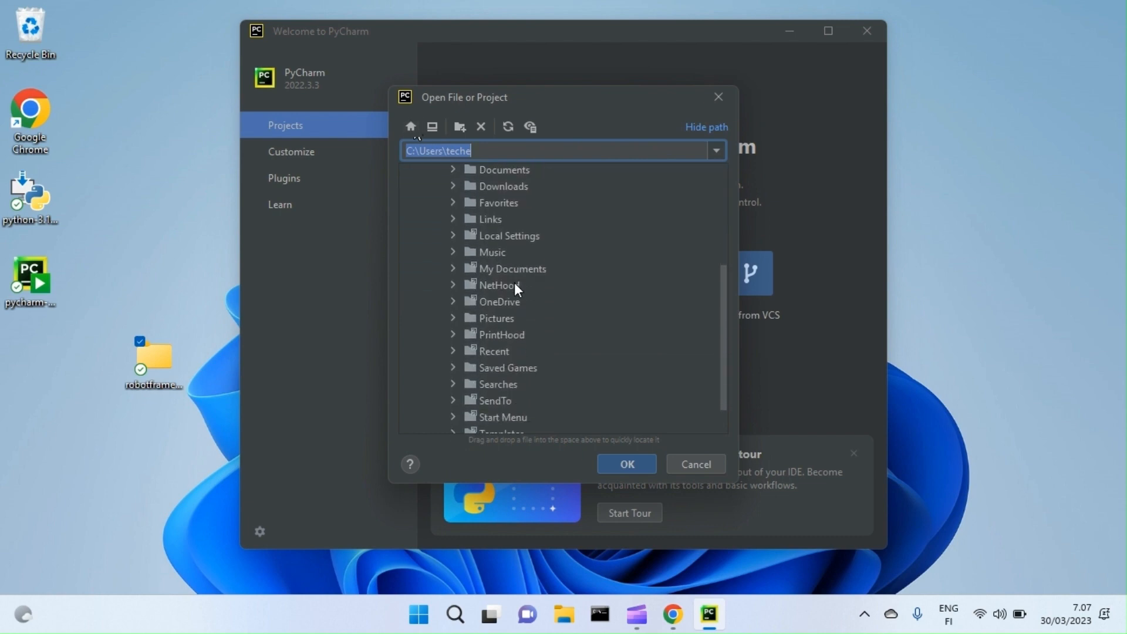
pyautogui.scroll(-1, 515, 285)
pyautogui.scroll(3, 515, 284)
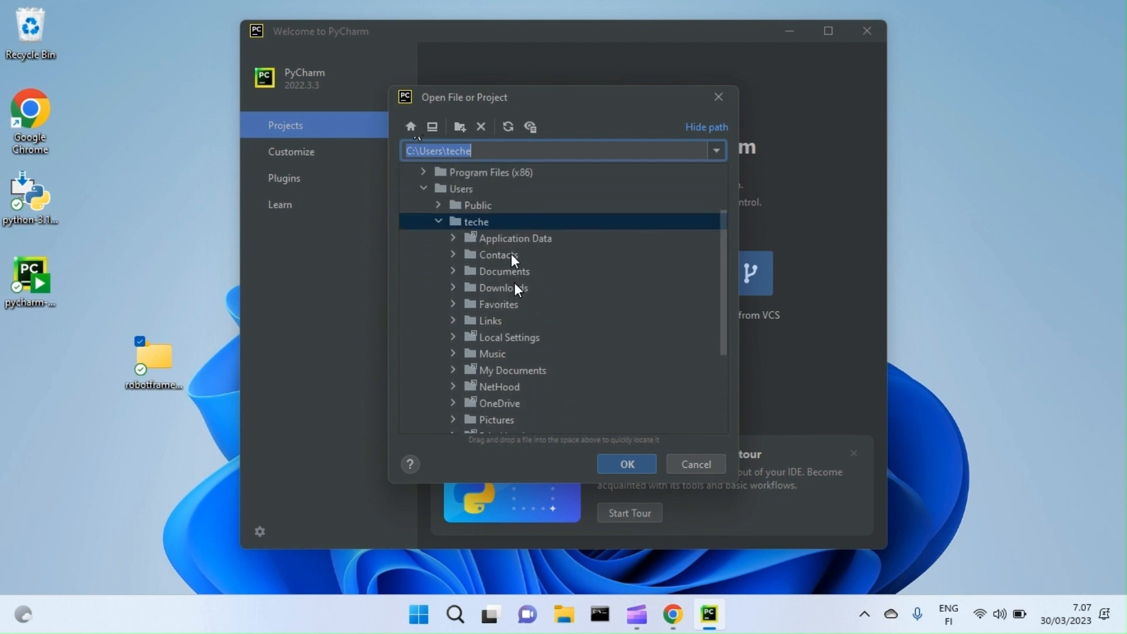
pyautogui.click(423, 188)
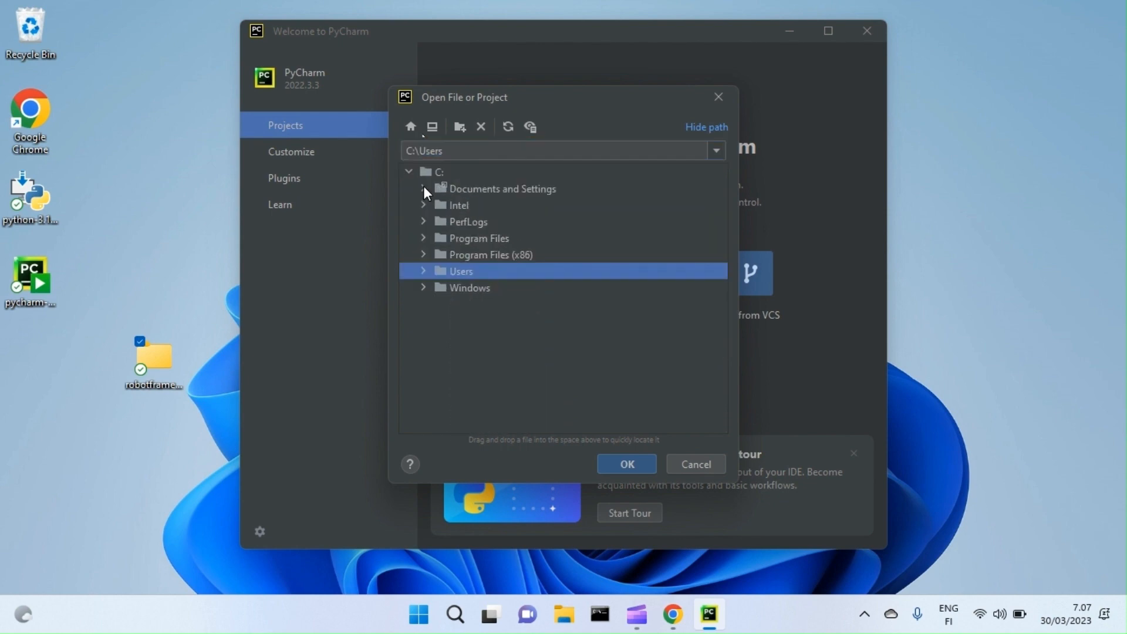
pyautogui.click(412, 126)
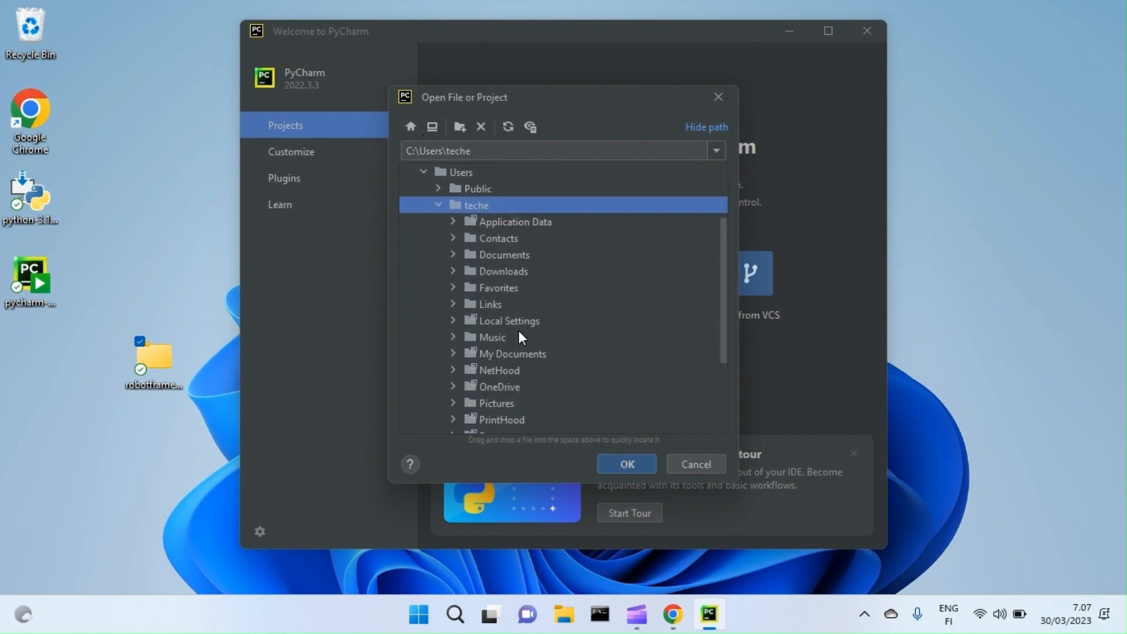
pyautogui.scroll(-3, 520, 337)
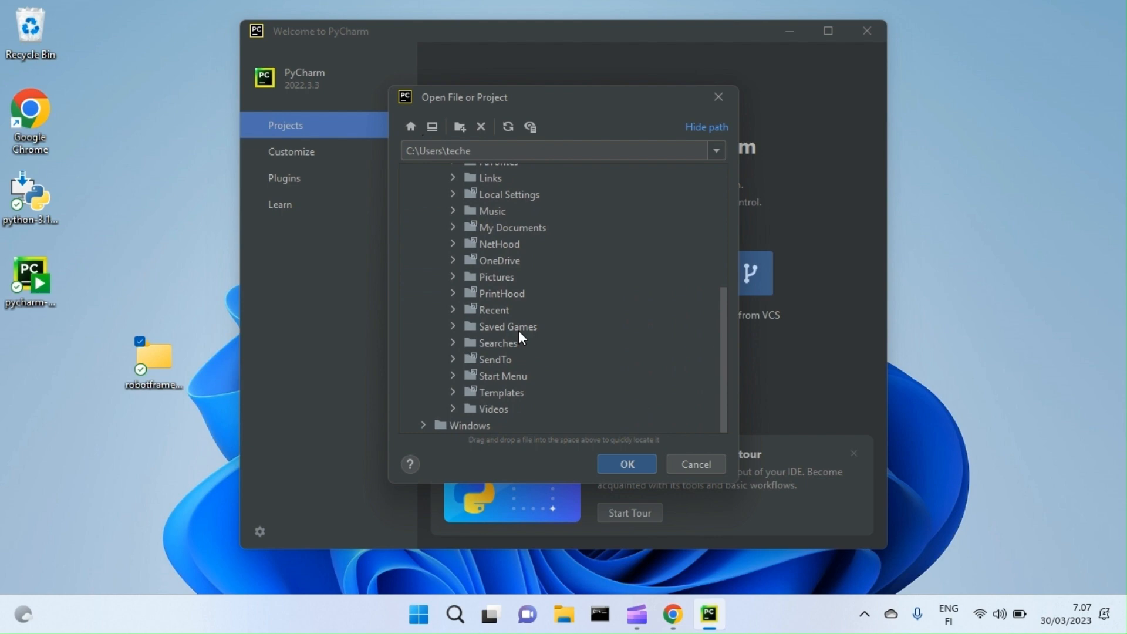
pyautogui.scroll(4, 525, 370)
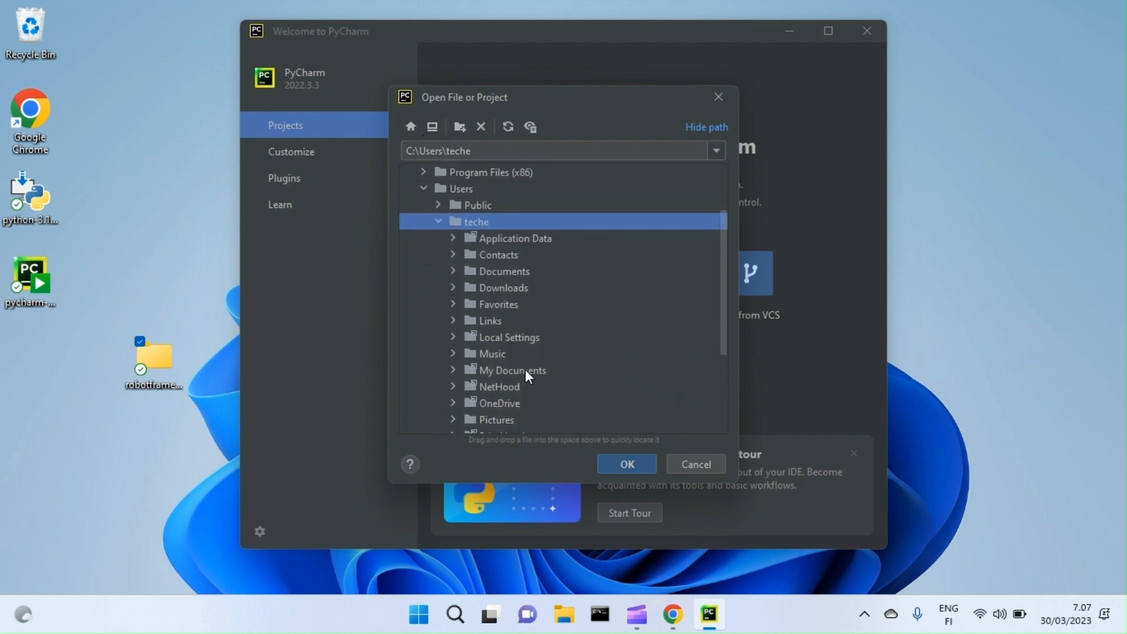
# Step: Create a new folder named robotframeworkCourse inside the home directory's Documents folder
pyautogui.click(453, 271)
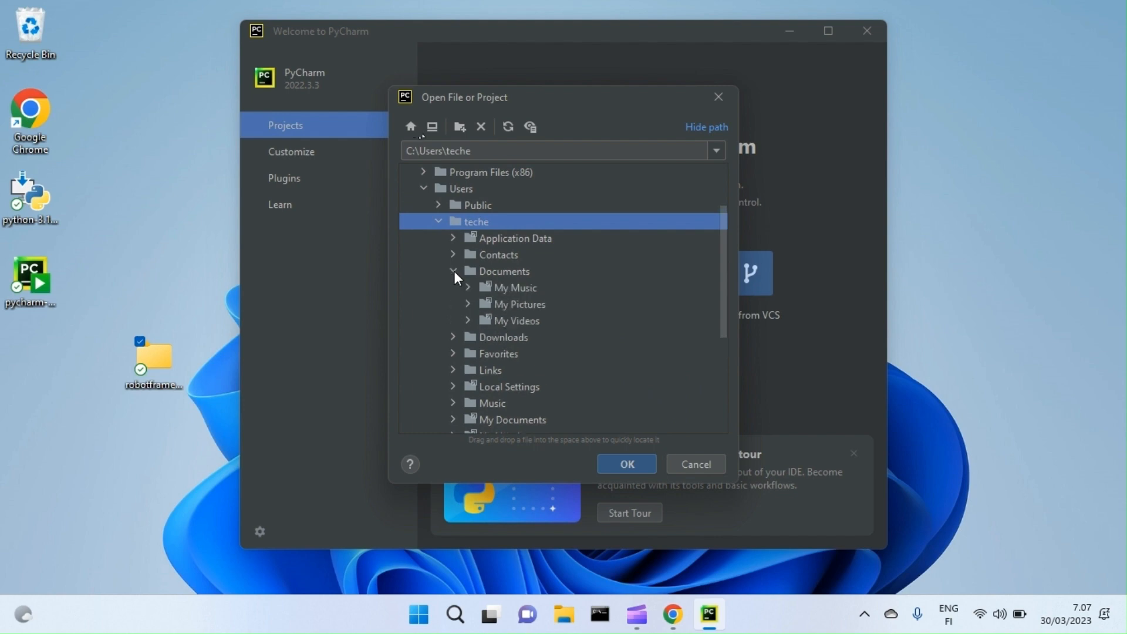
pyautogui.rightClick(500, 272)
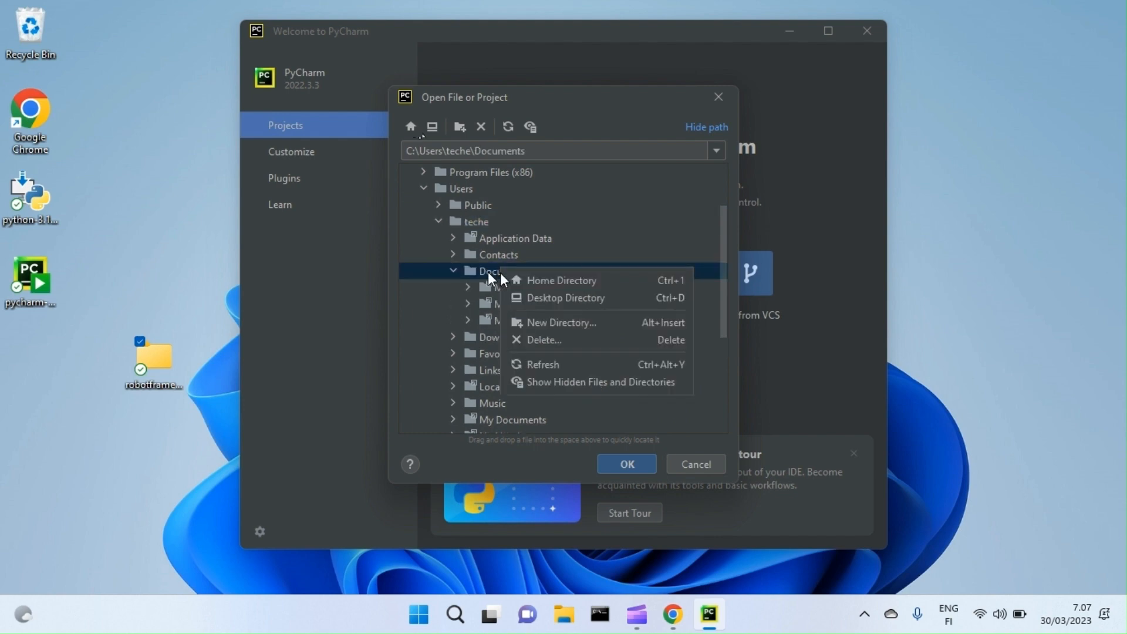
pyautogui.click(528, 323)
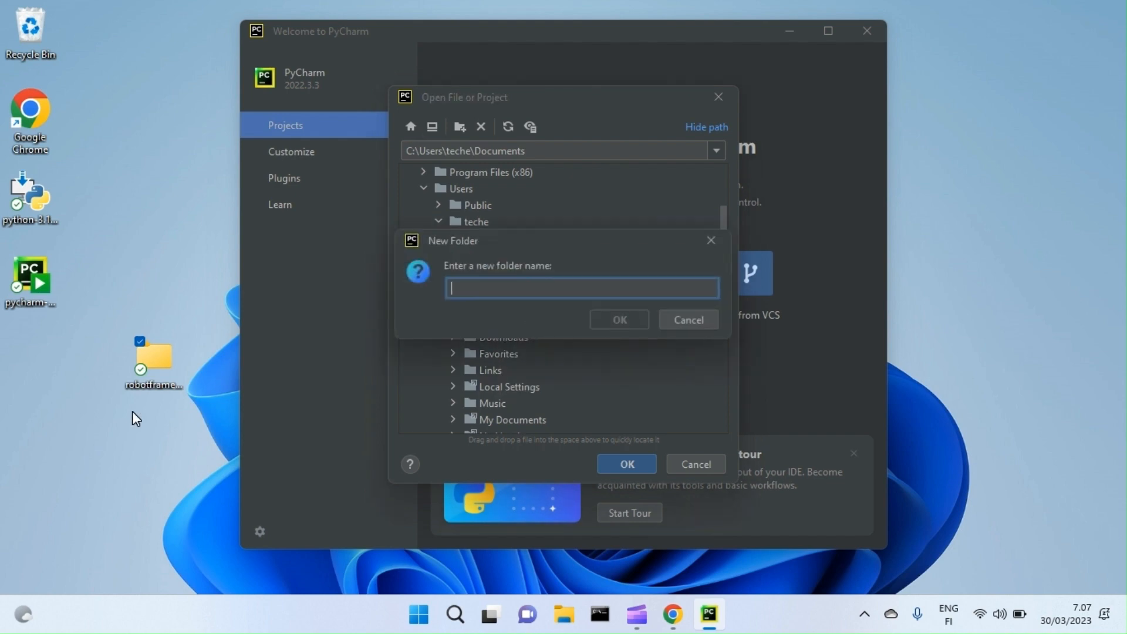
pyautogui.write('robotfra')
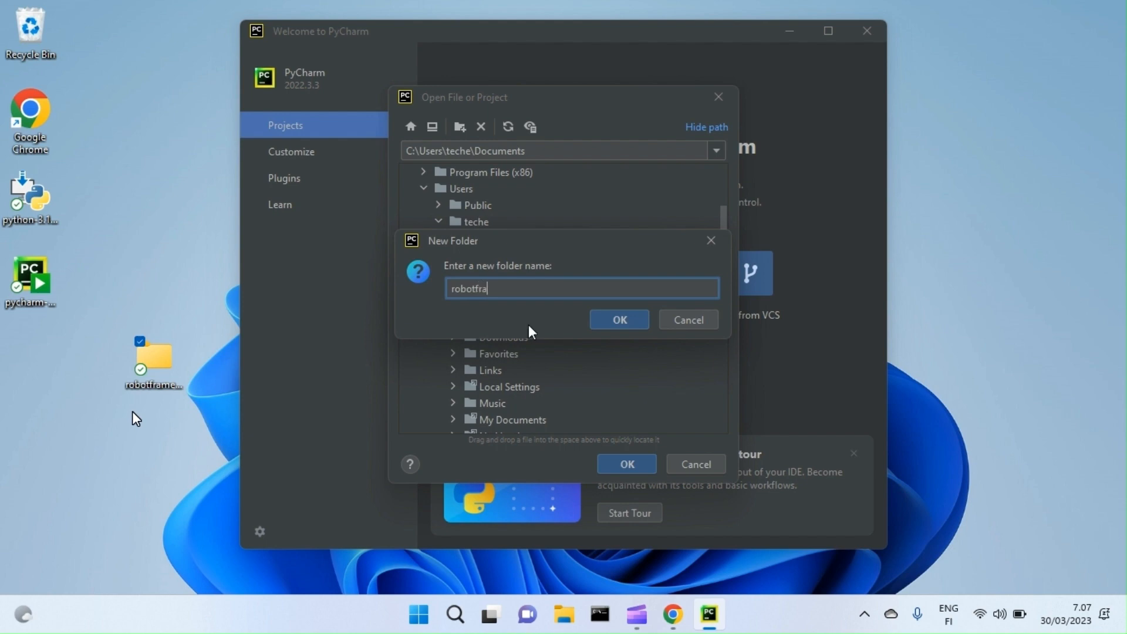
pyautogui.write('meworkCourse')
pyautogui.click(635, 319)
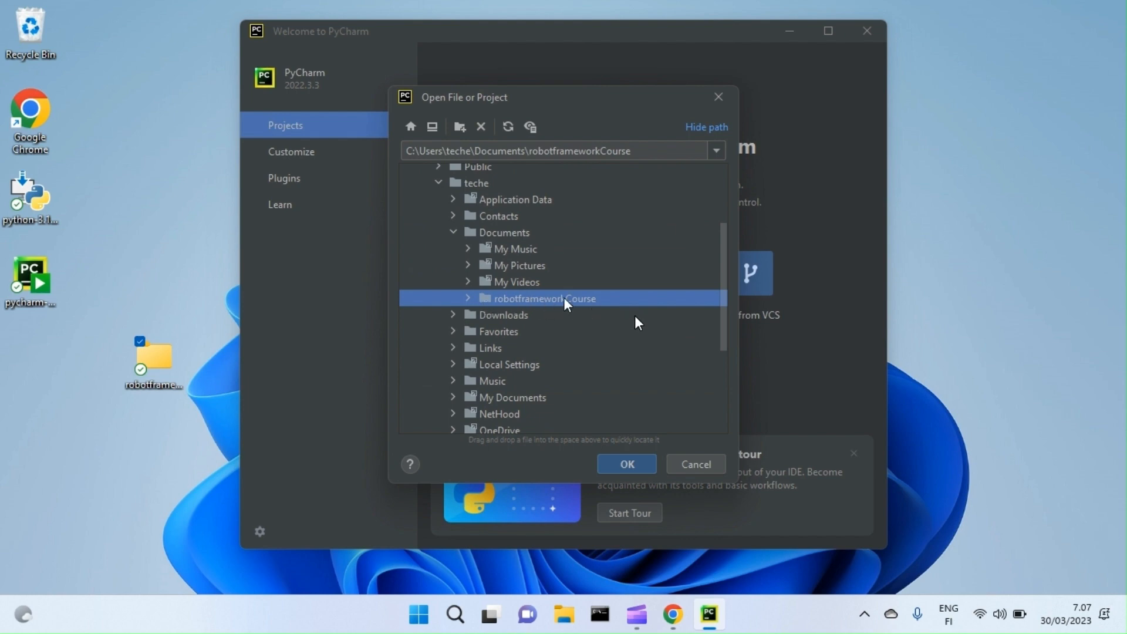
# Step: Open the robotframeworkCourse folder as a trusted project and maximize the project window
pyautogui.click(636, 465)
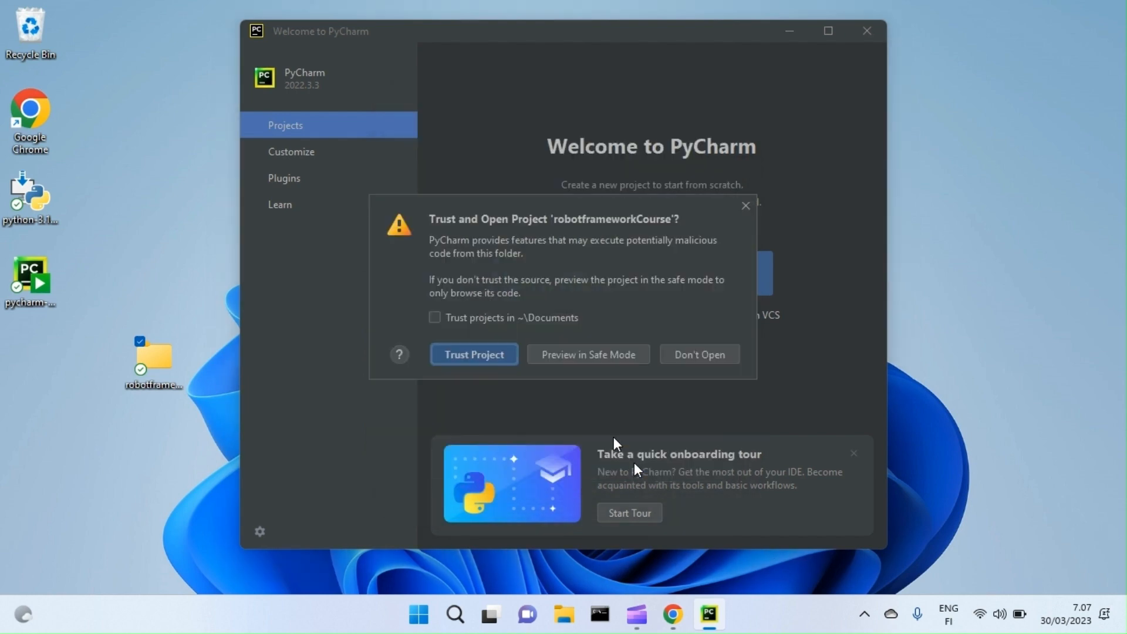
pyautogui.click(475, 355)
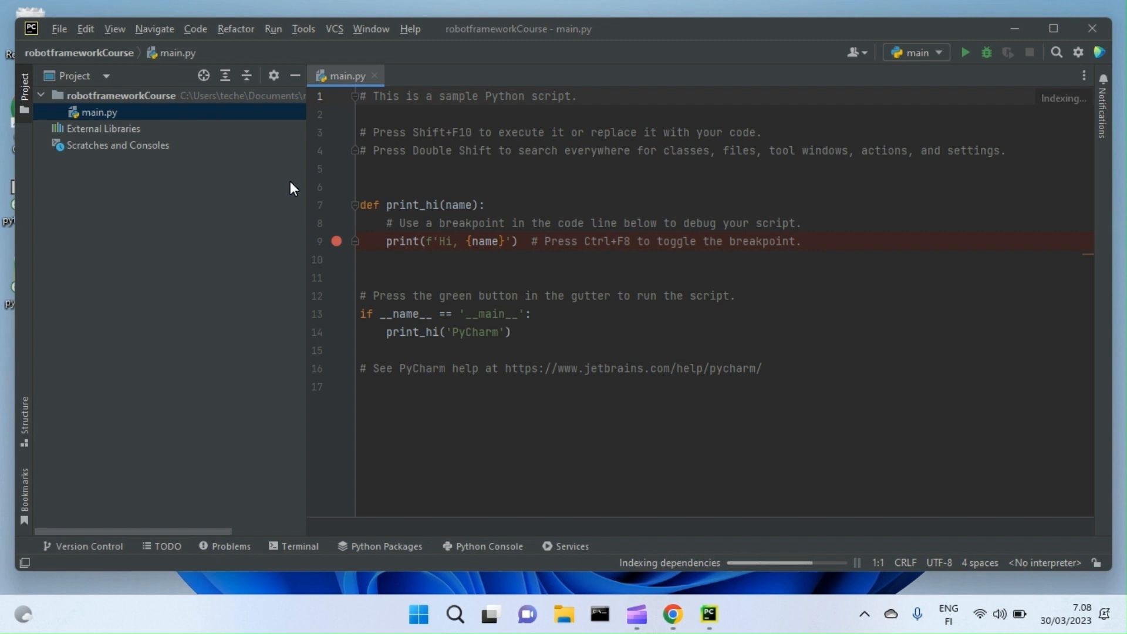
pyautogui.click(1056, 28)
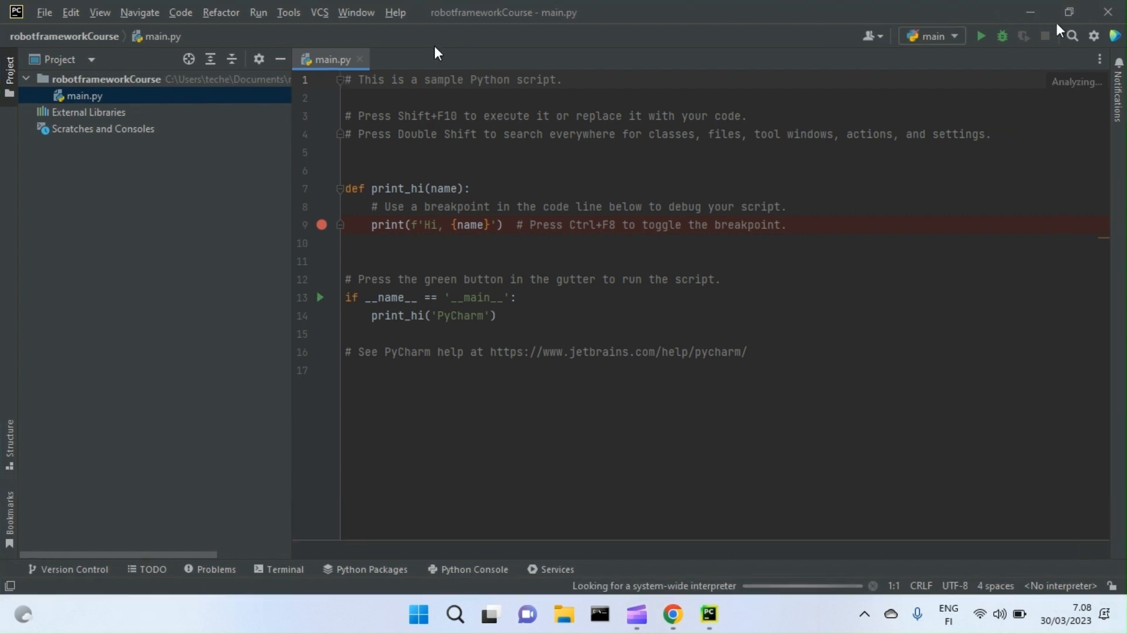